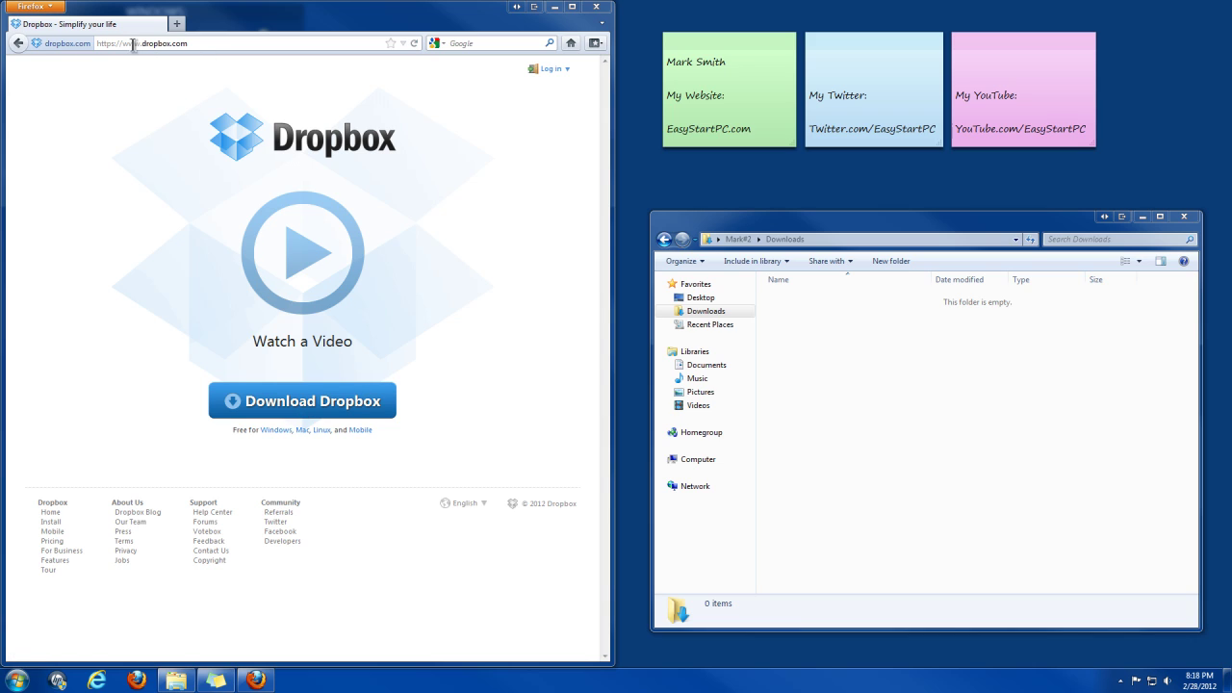
# - Start the Dropbox download from dropbox.com to get the Dropbox 1.2.52.exe save prompt
pyautogui.click(327, 404)
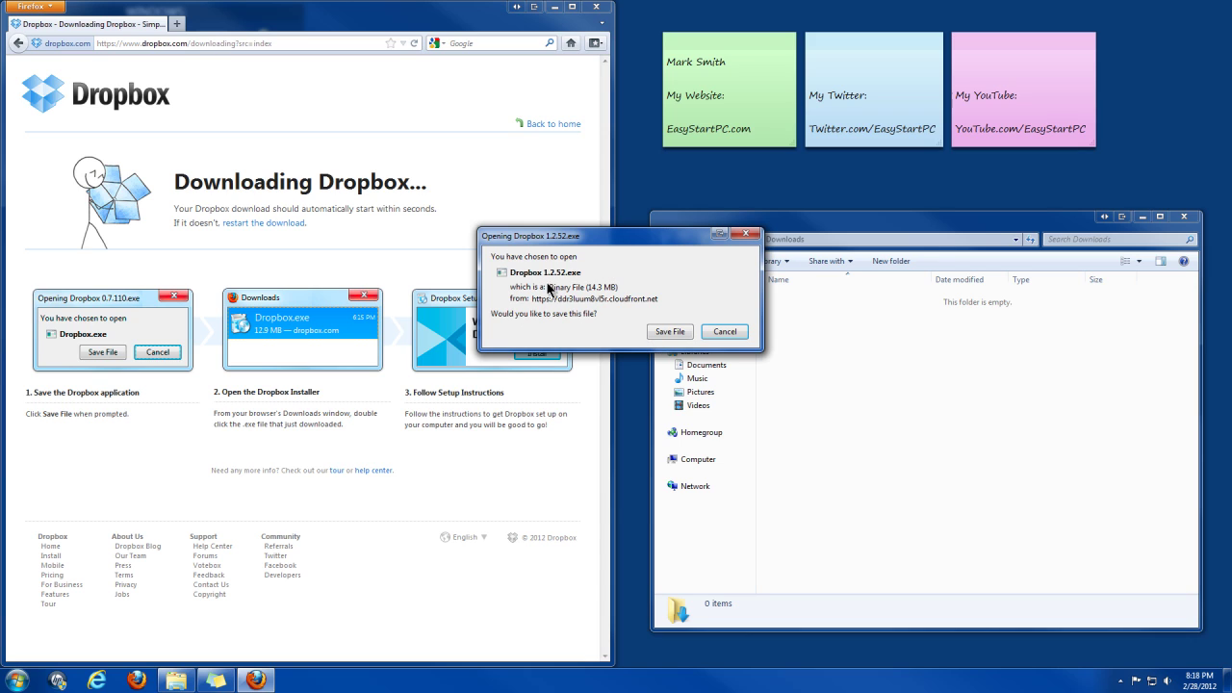
# - Save Dropbox 1.2.52.exe (14.3 MB) to the Downloads folder
pyautogui.click(673, 332)
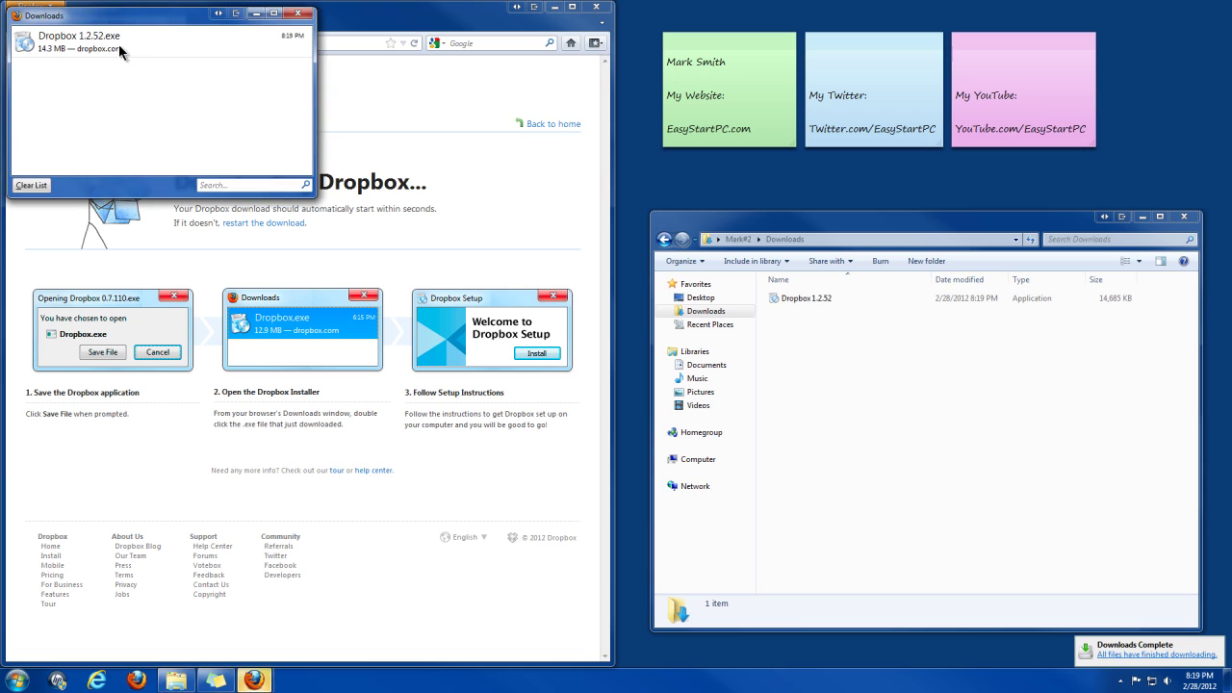
# - Close Firefox and its downloads list, then launch the Dropbox 1.2.52 installer from Downloads
pyautogui.click(299, 14)
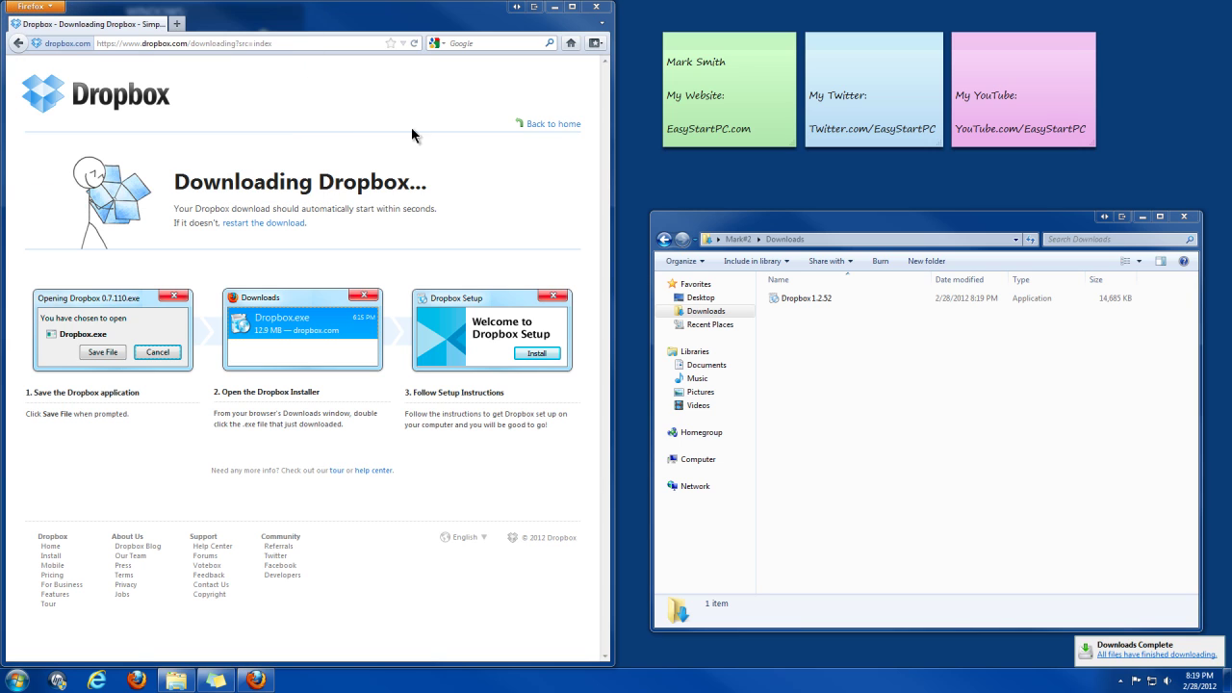
pyautogui.click(845, 337)
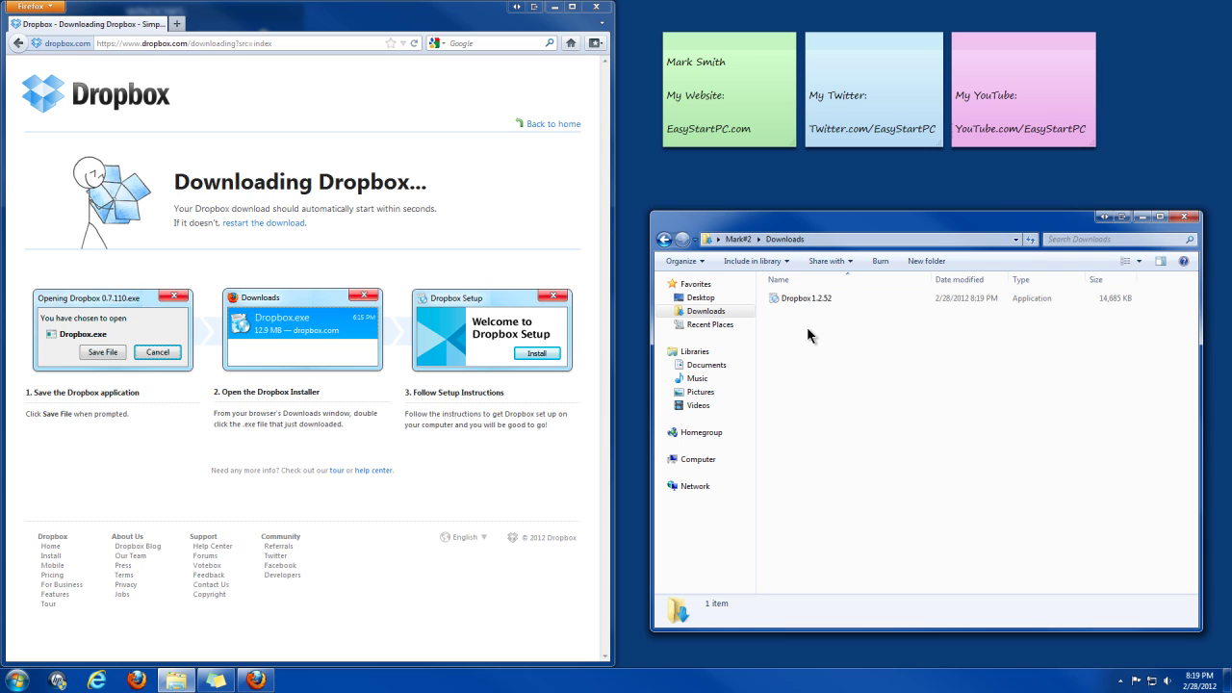
pyautogui.click(605, 17)
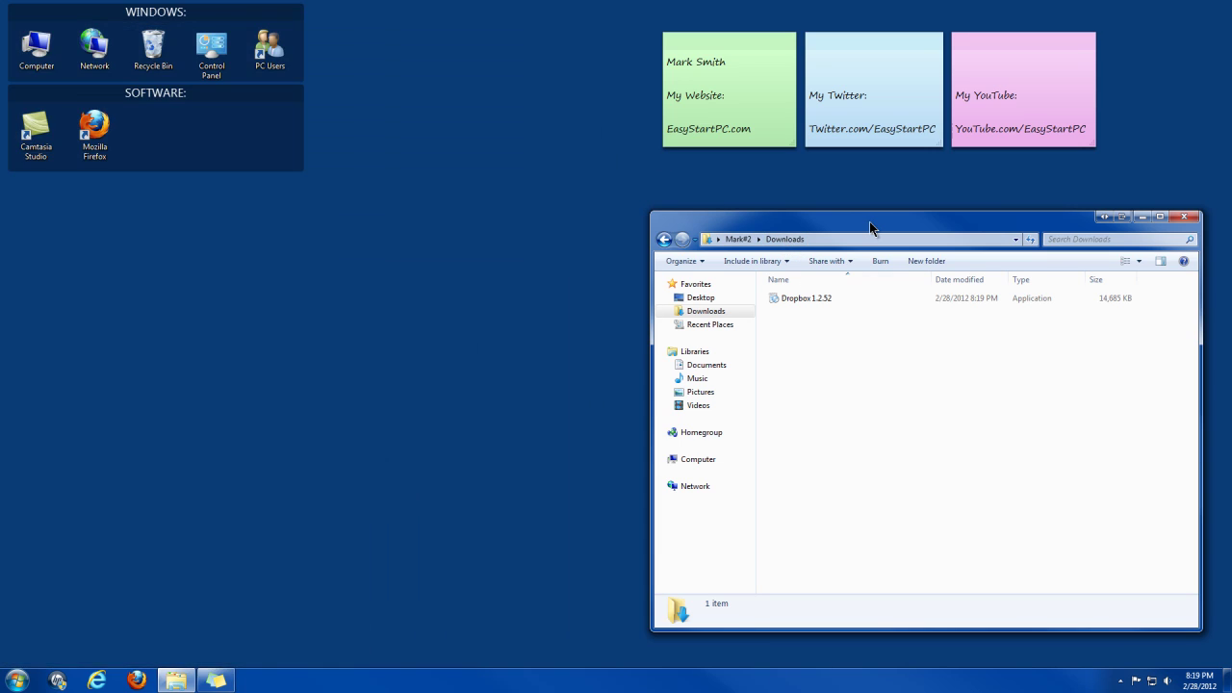
pyautogui.moveTo(870, 227); pyautogui.dragTo(614, 197)
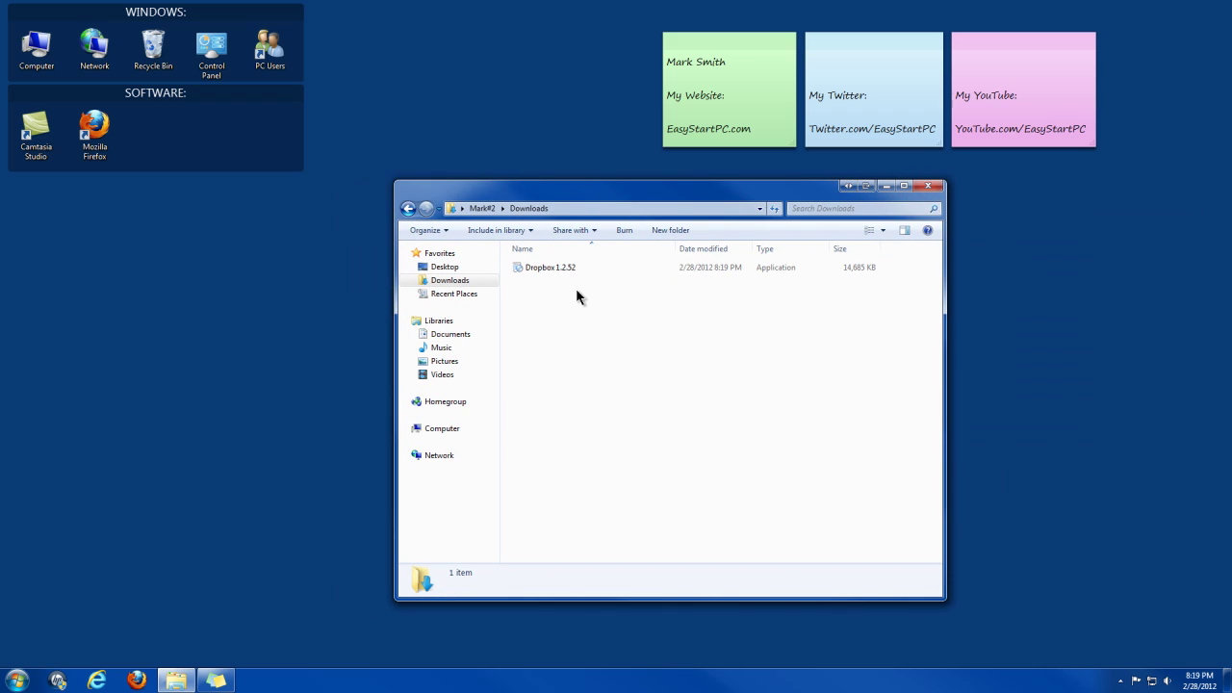
pyautogui.doubleClick(548, 271)
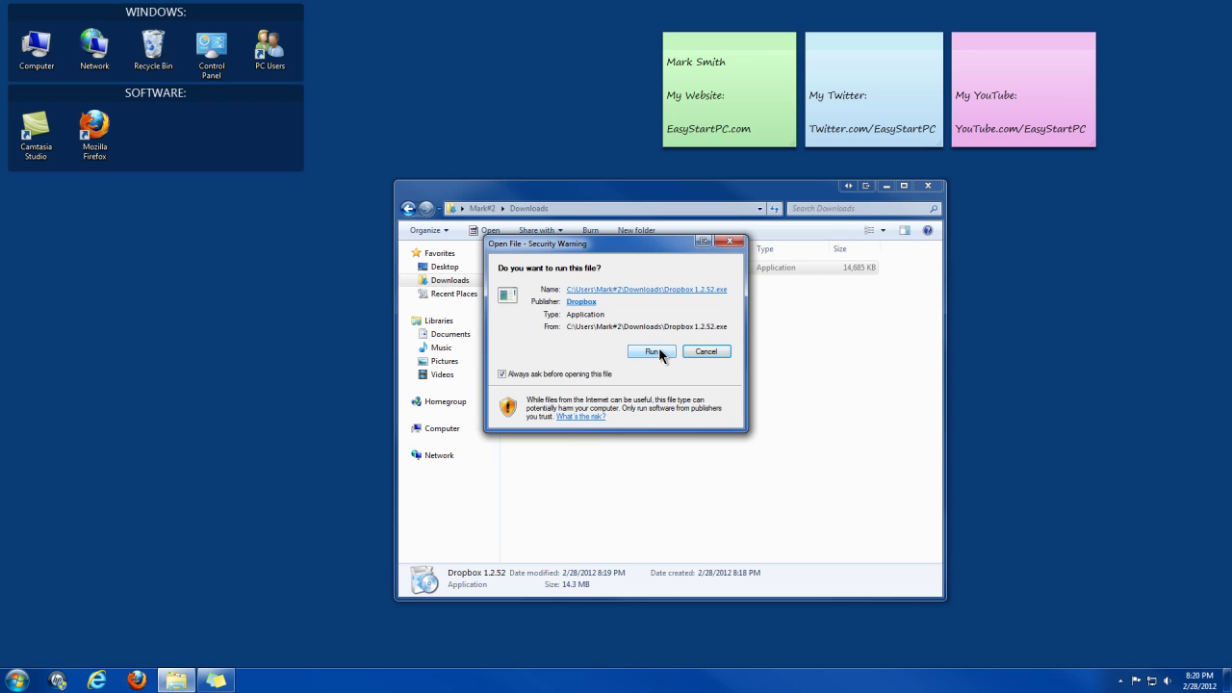
# - Allow Dropbox 1.2.52.exe to run past the security warning
pyautogui.click(653, 352)
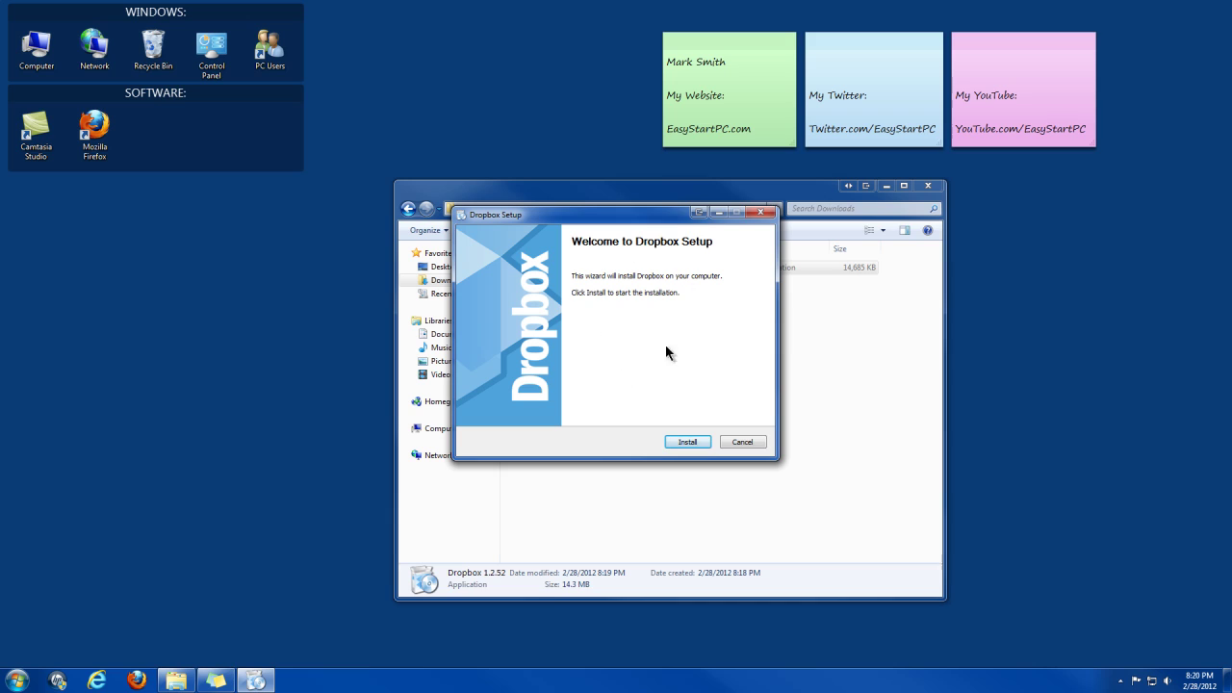
# - Install Dropbox and choose 'I already have a Dropbox account'
pyautogui.click(688, 444)
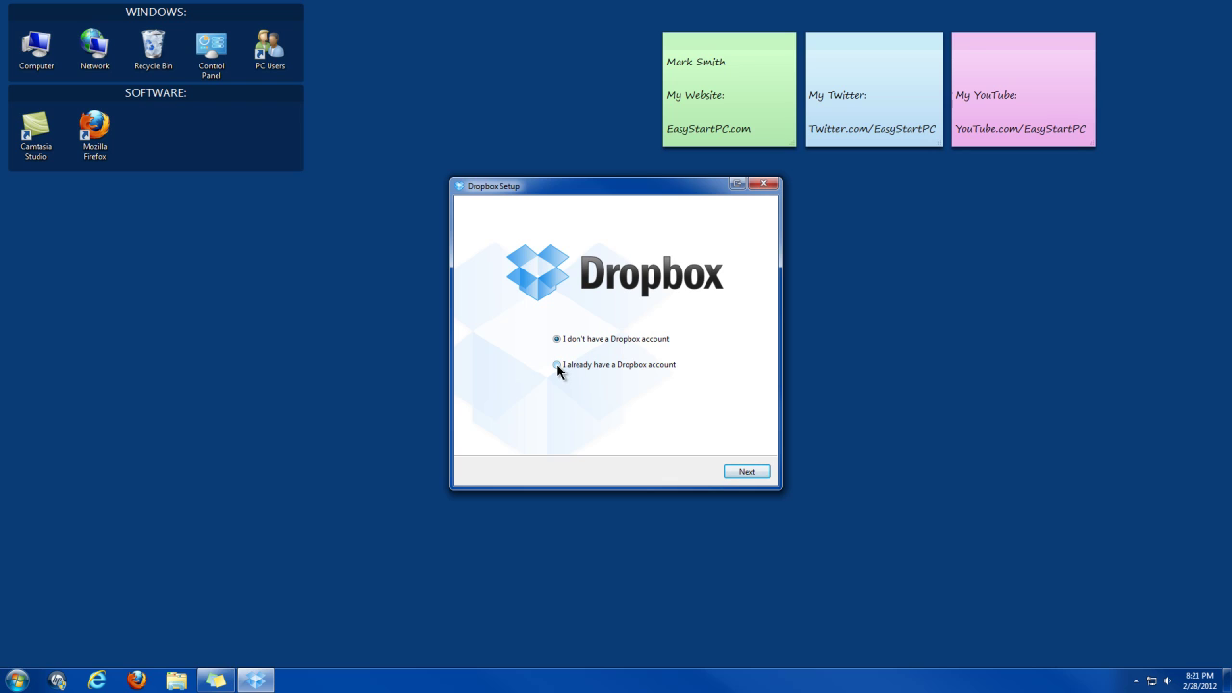
pyautogui.click(556, 365)
# - On the Log in to Dropbox form, enter the account e-mail and password
pyautogui.click(741, 471)
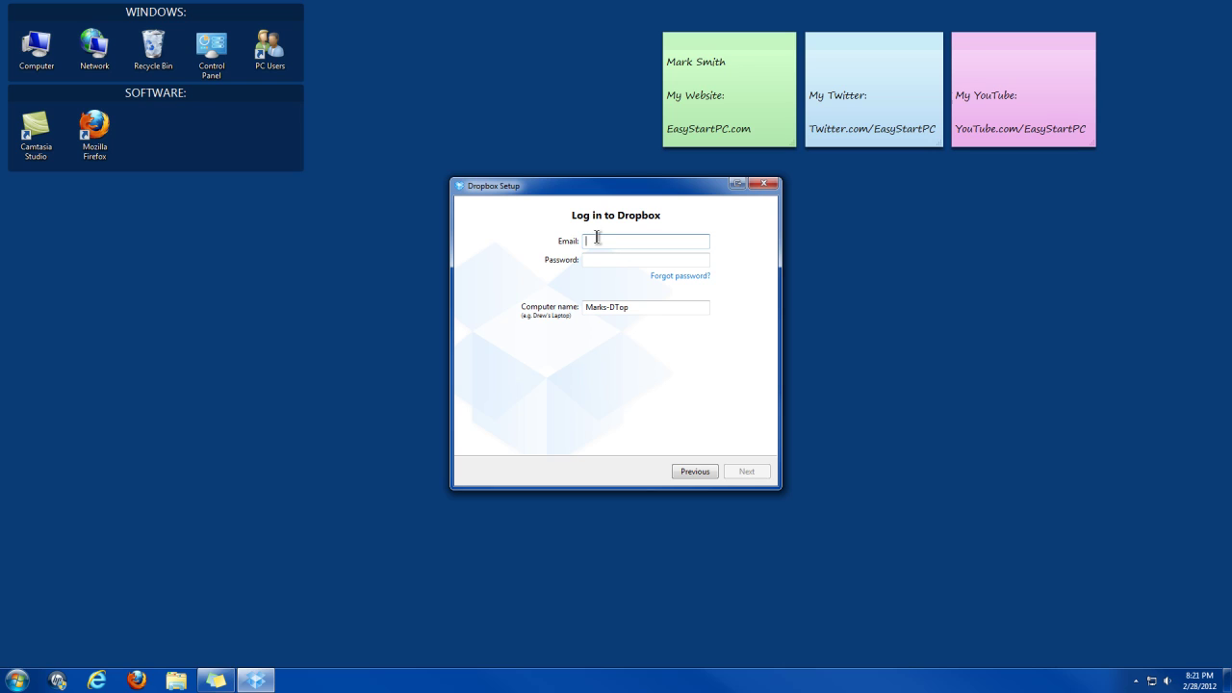
pyautogui.press('Tab')
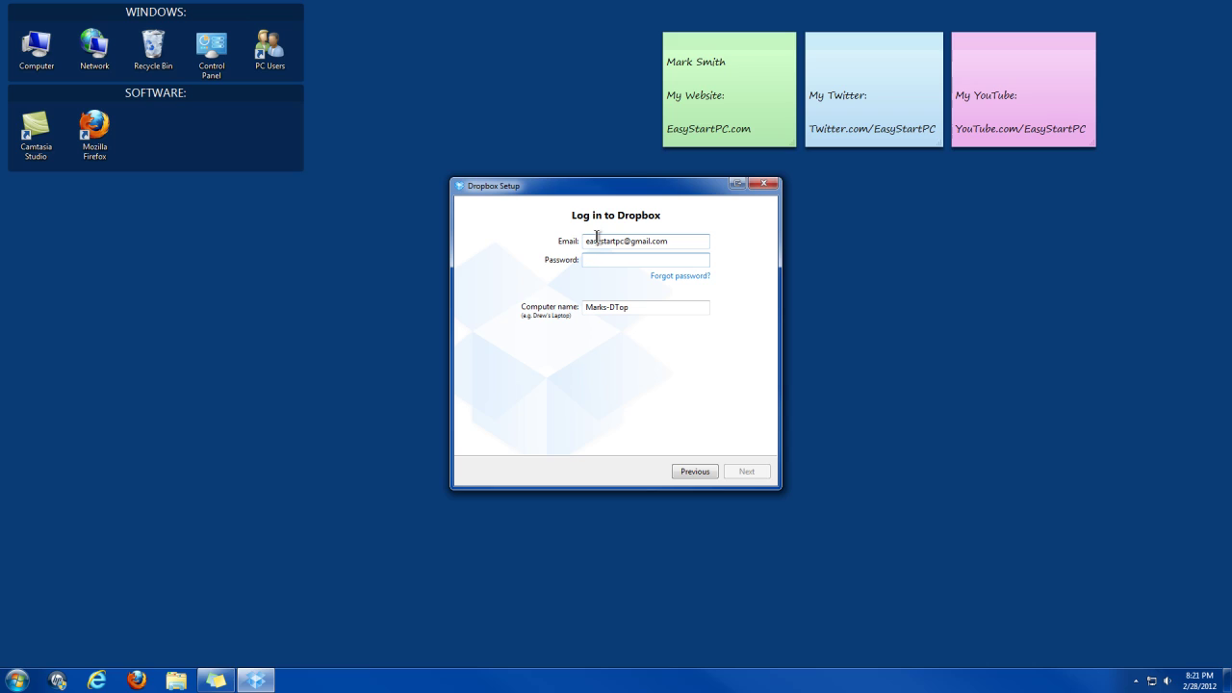
pyautogui.write('••••••••••')
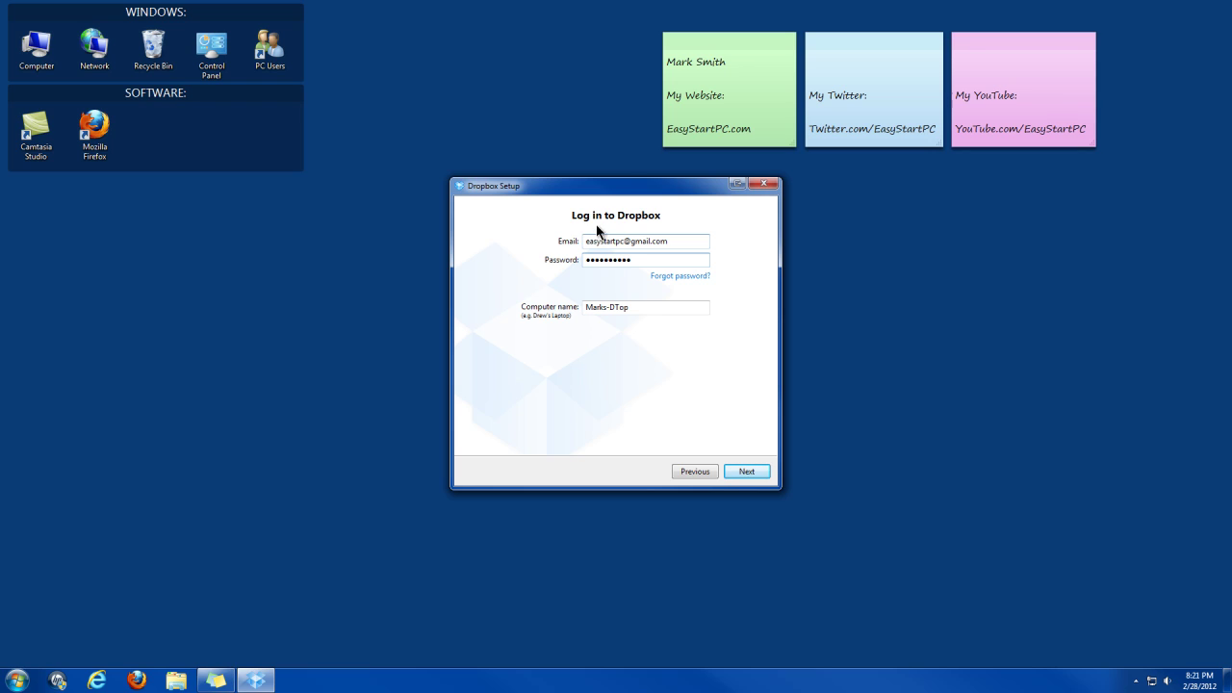
# - Submit the login to link this computer, then keep the free 2 GB plan
pyautogui.click(755, 472)
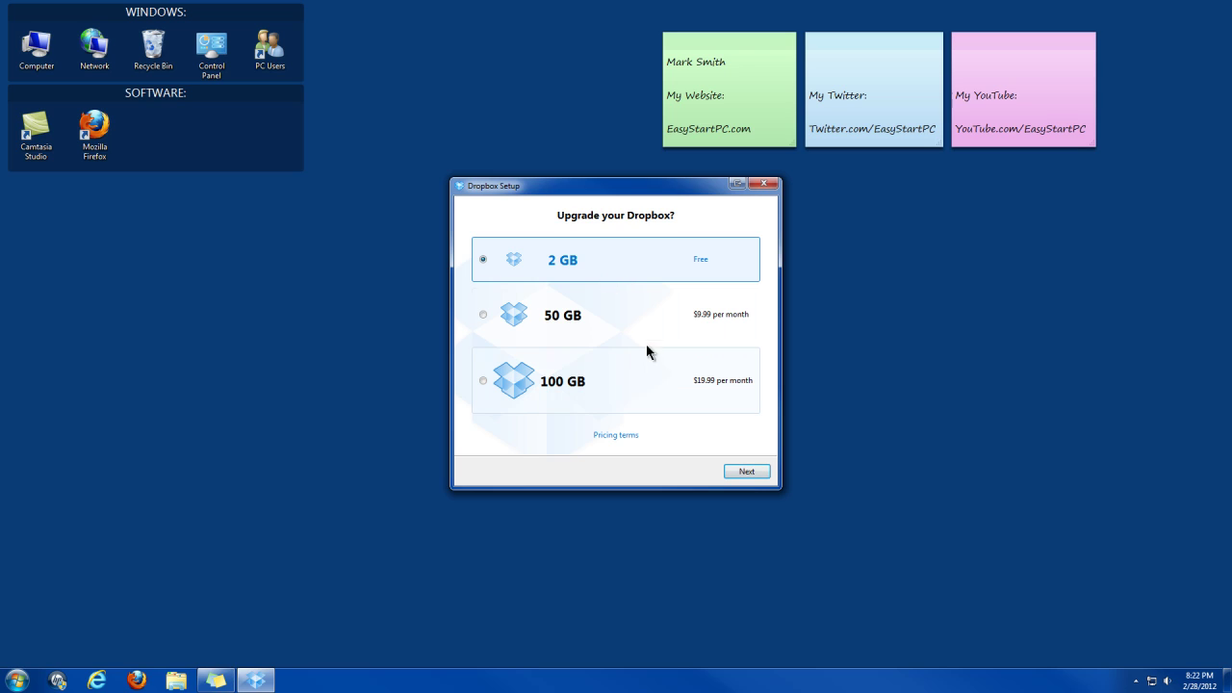
pyautogui.click(753, 472)
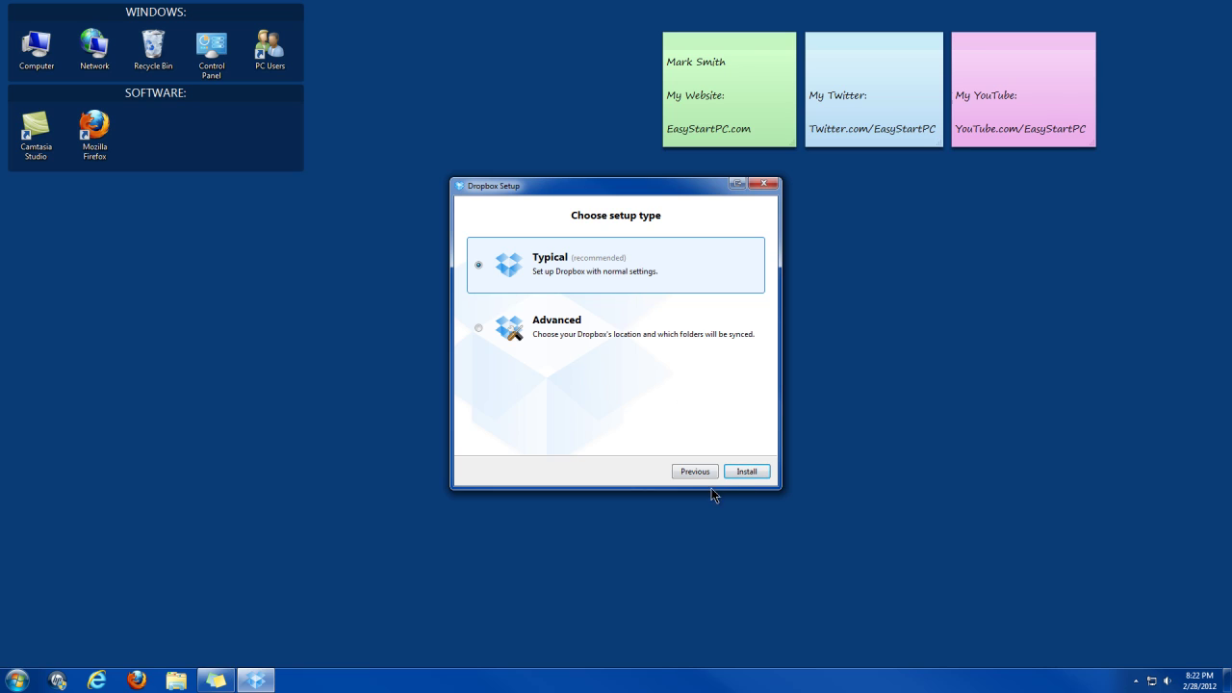
# - Install with Typical setup, go through tour parts 1–4, and finish with the folder opening
pyautogui.click(747, 472)
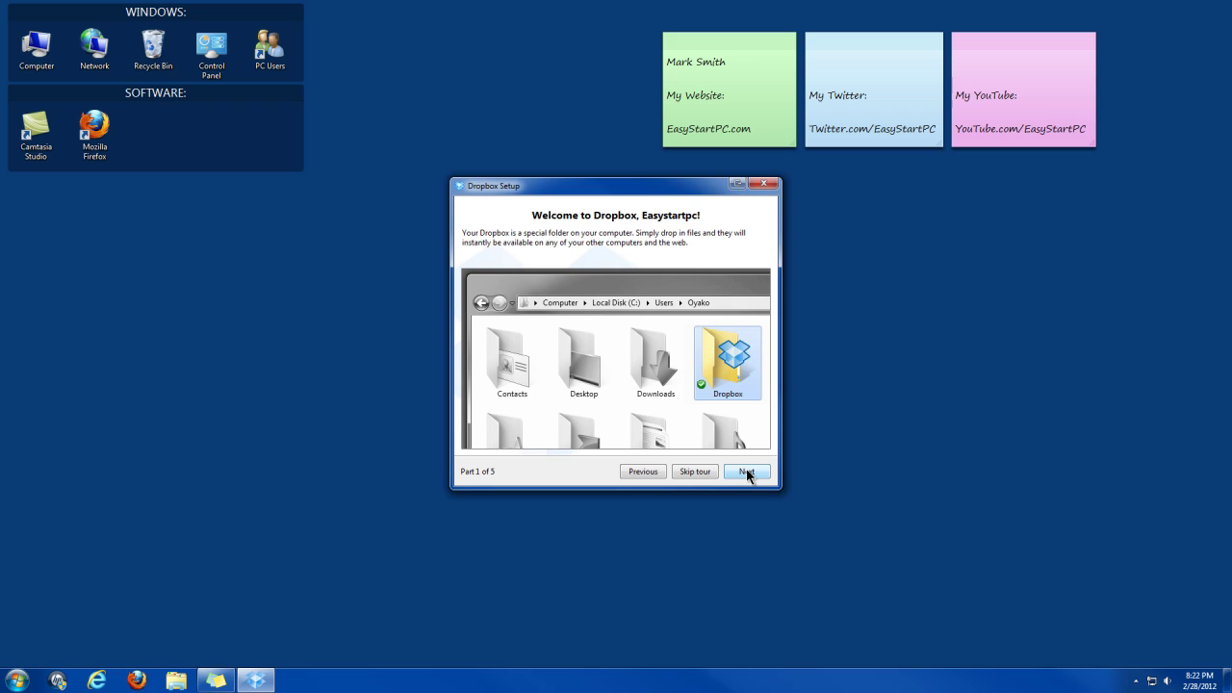
pyautogui.click(747, 472)
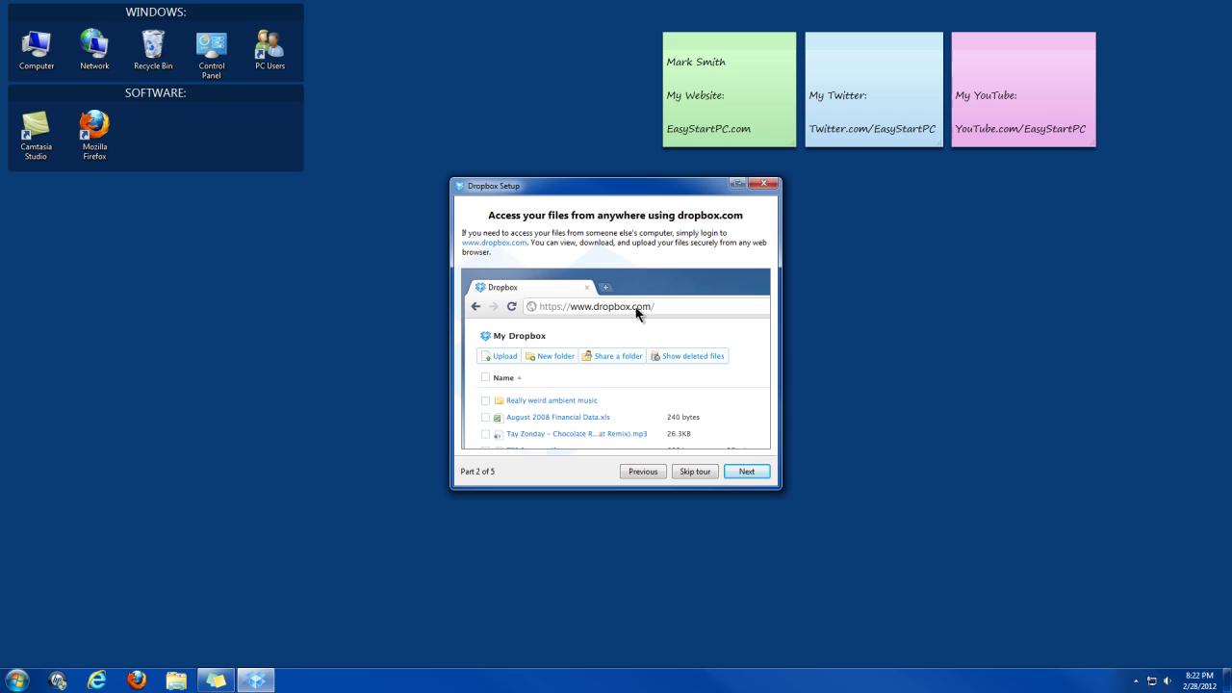
pyautogui.click(748, 471)
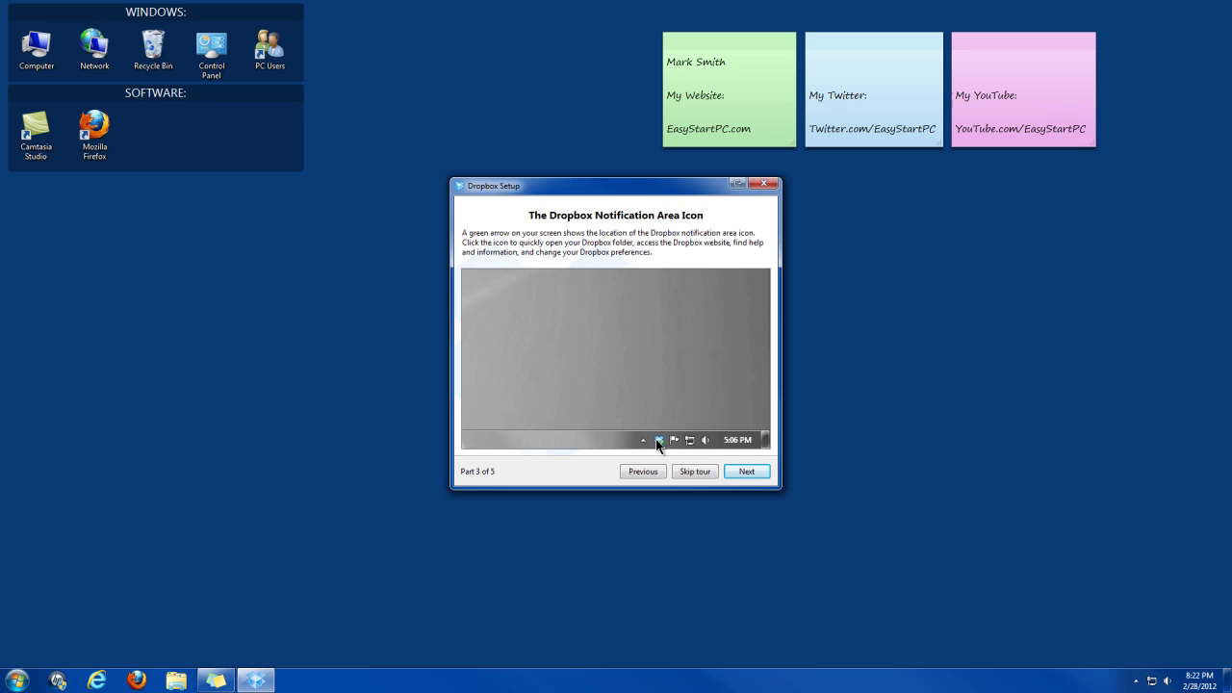
pyautogui.click(748, 473)
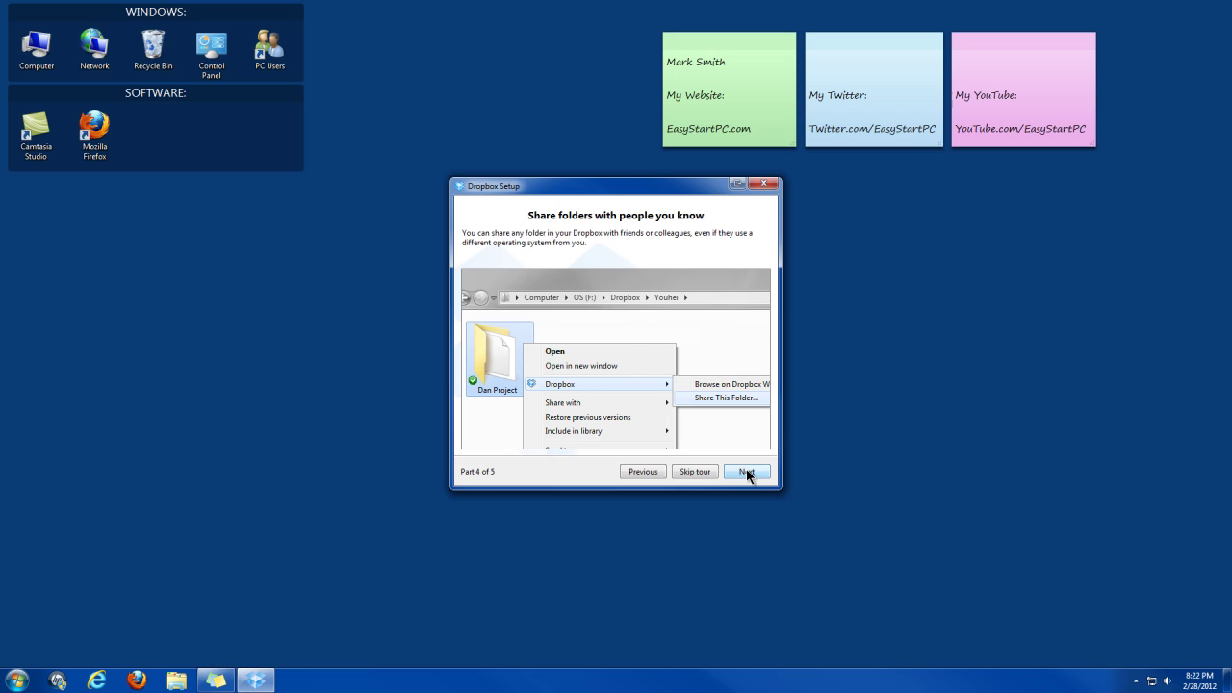
pyautogui.click(748, 474)
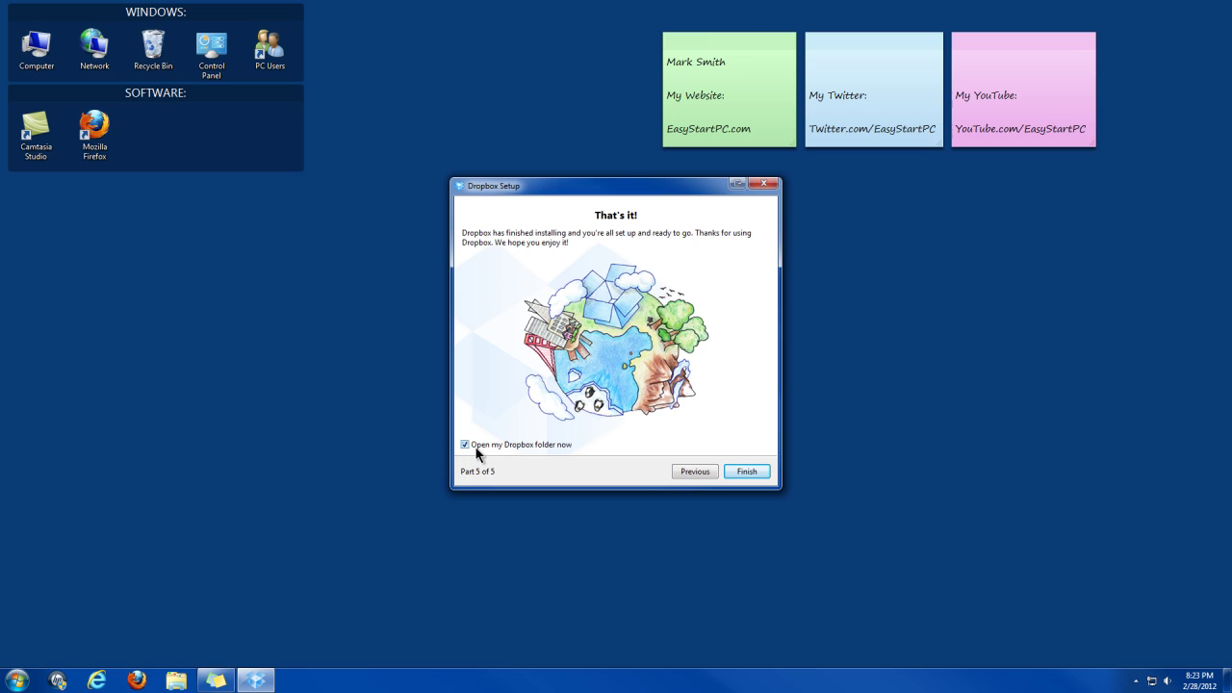
pyautogui.click(748, 472)
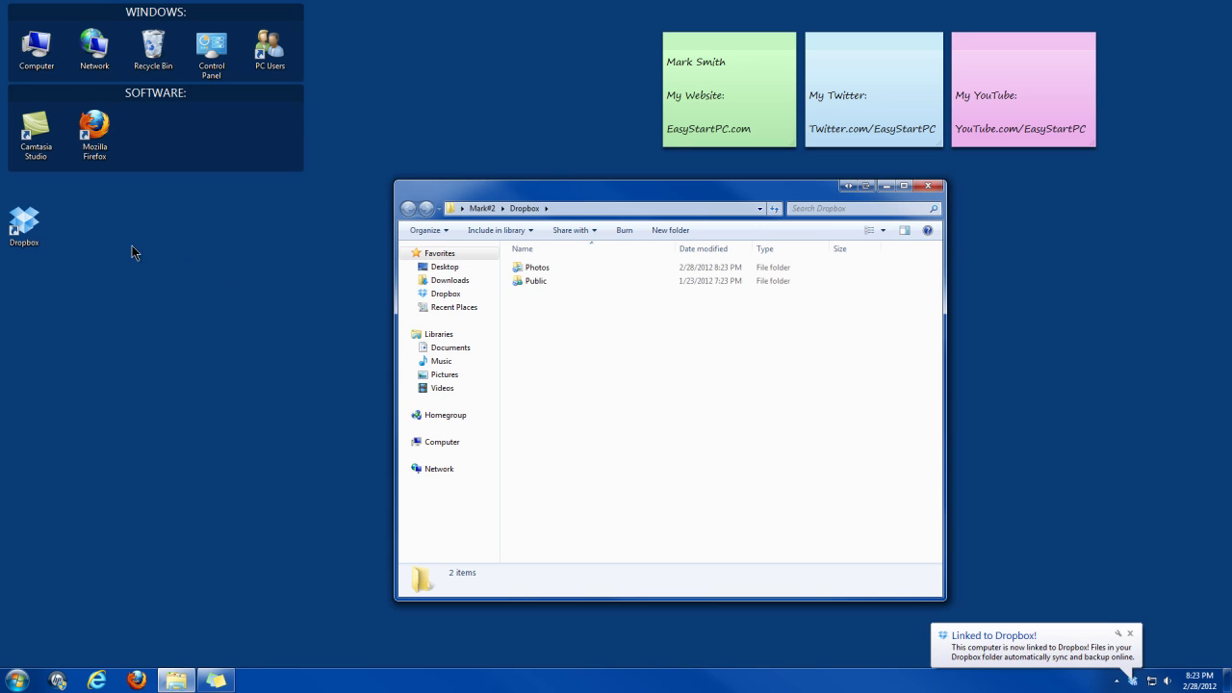
# - Move the Dropbox shortcut into the Software group, then peek into the Public and Photos folders
pyautogui.moveTo(23, 231); pyautogui.dragTo(152, 147)
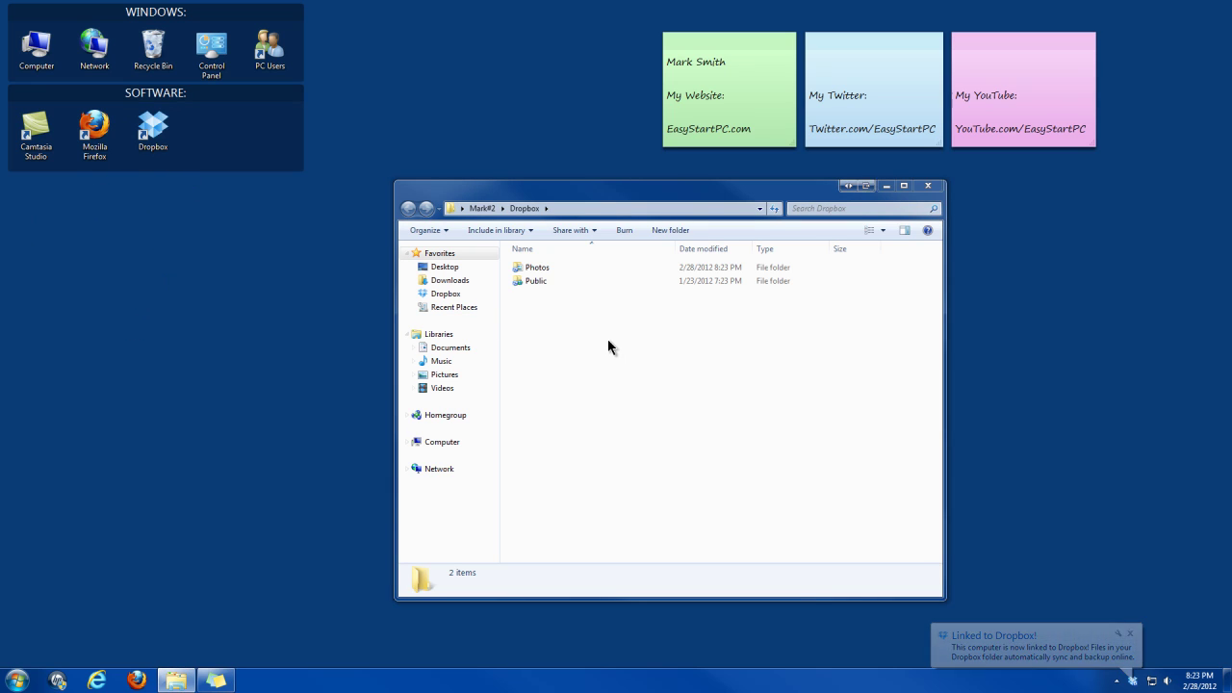
pyautogui.doubleClick(537, 283)
pyautogui.click(408, 208)
pyautogui.doubleClick(537, 266)
pyautogui.click(408, 208)
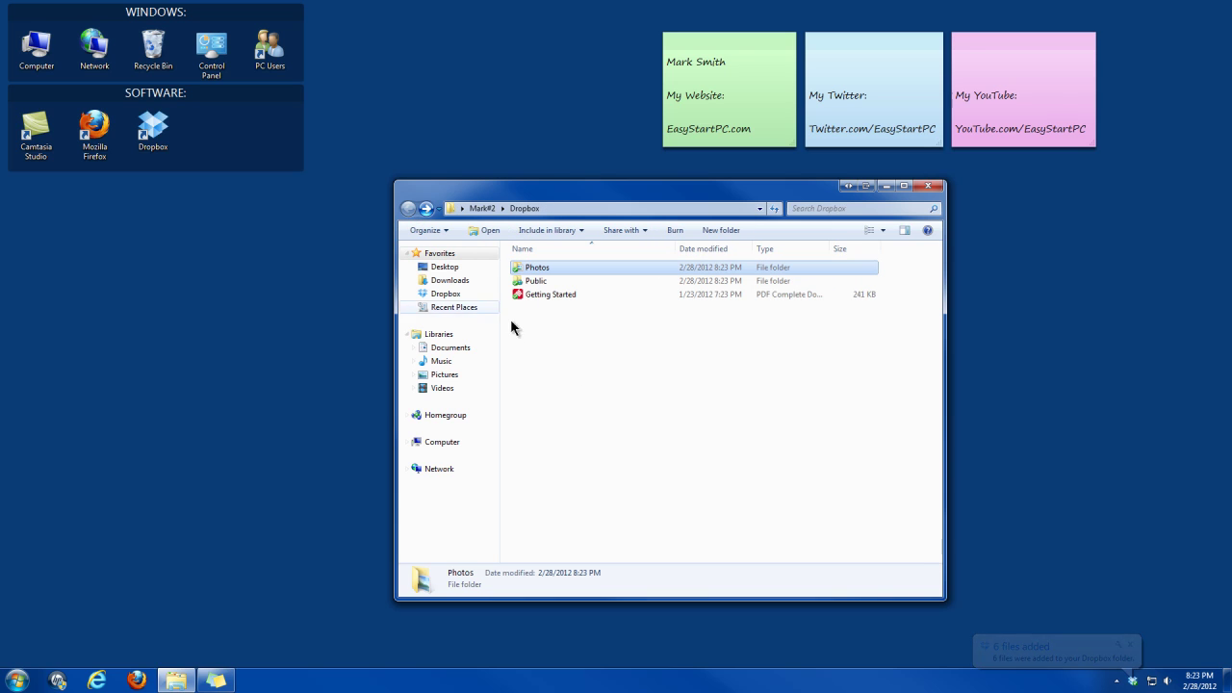
pyautogui.click(1136, 681)
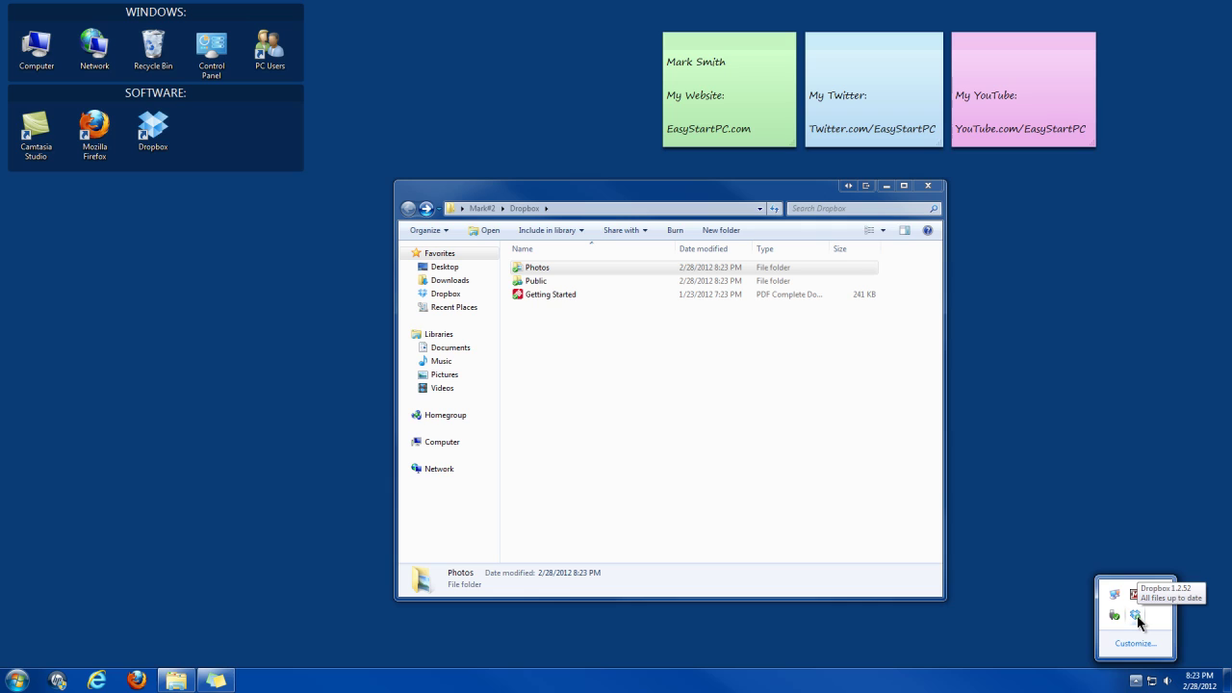
pyautogui.rightClick(1136, 617)
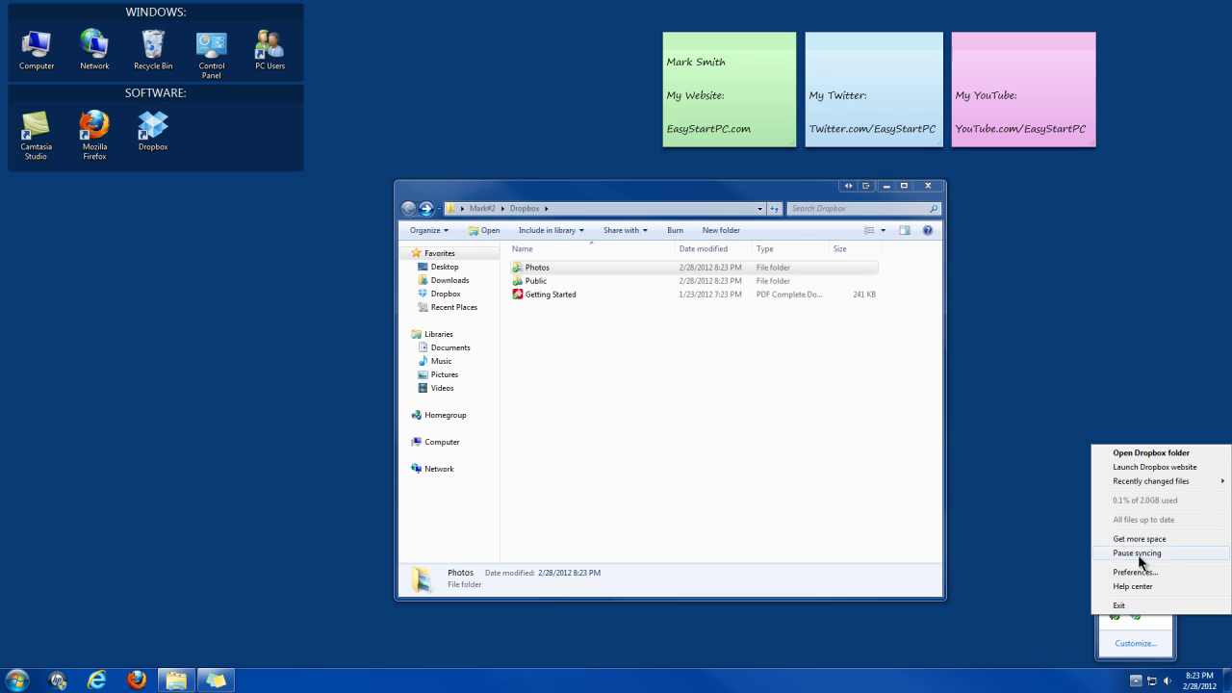
pyautogui.click(1049, 626)
pyautogui.click(690, 471)
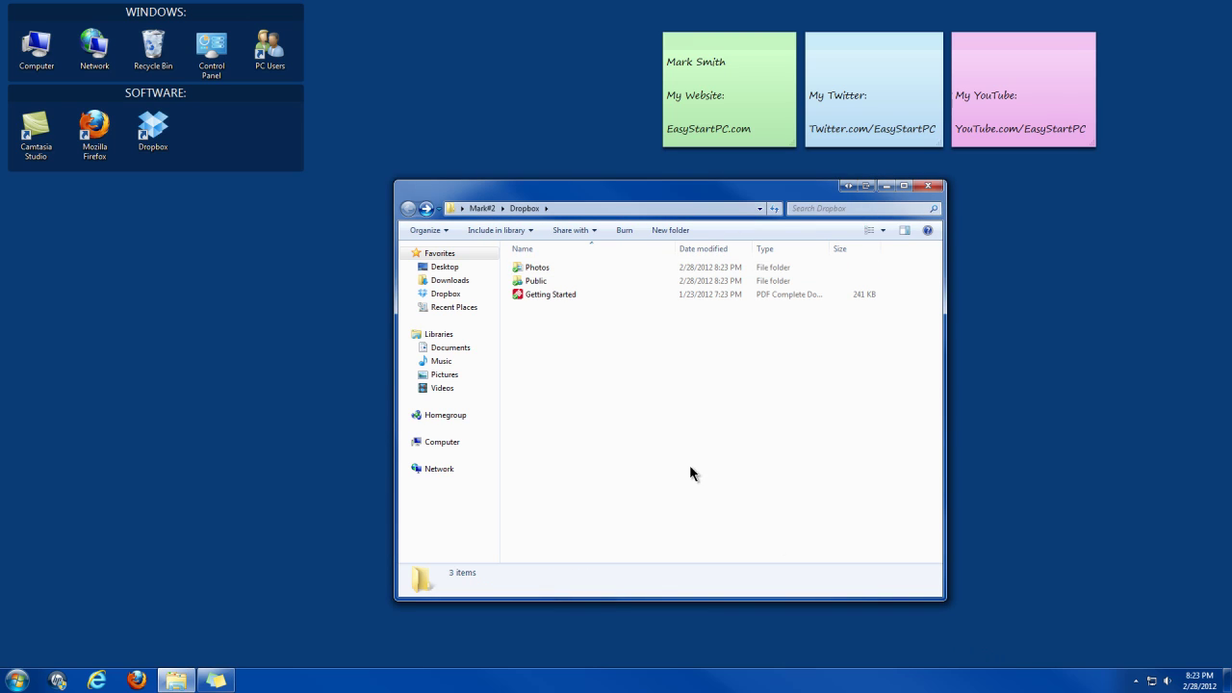